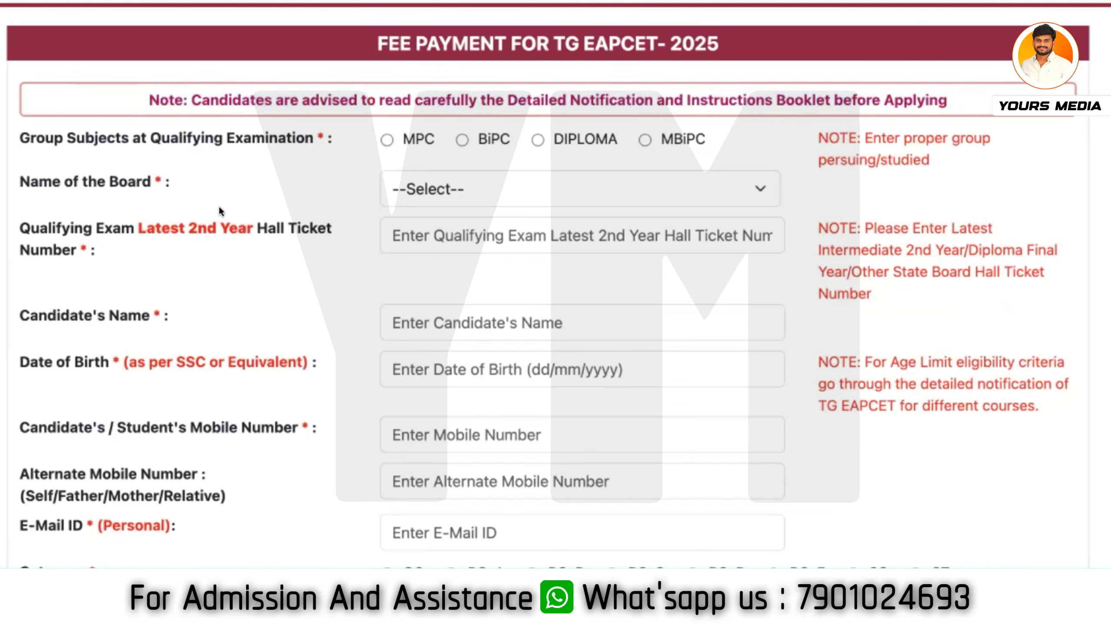
# Step: View the board name options on the fee payment form and go to the qualifying exam hall ticket number field
pyautogui.click(431, 187)
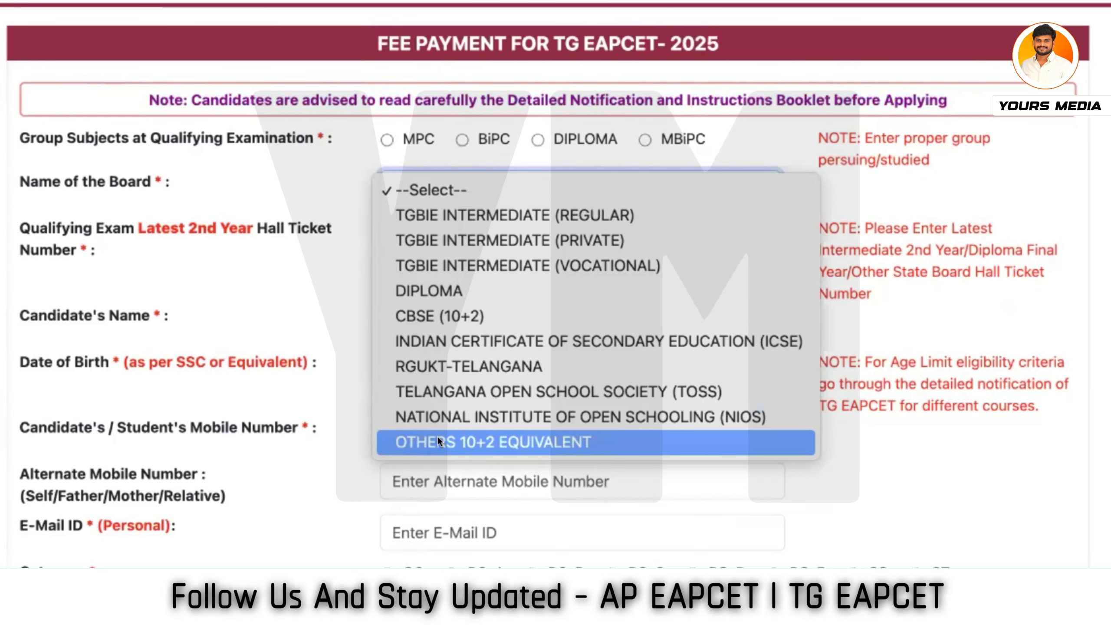
pyautogui.click(340, 188)
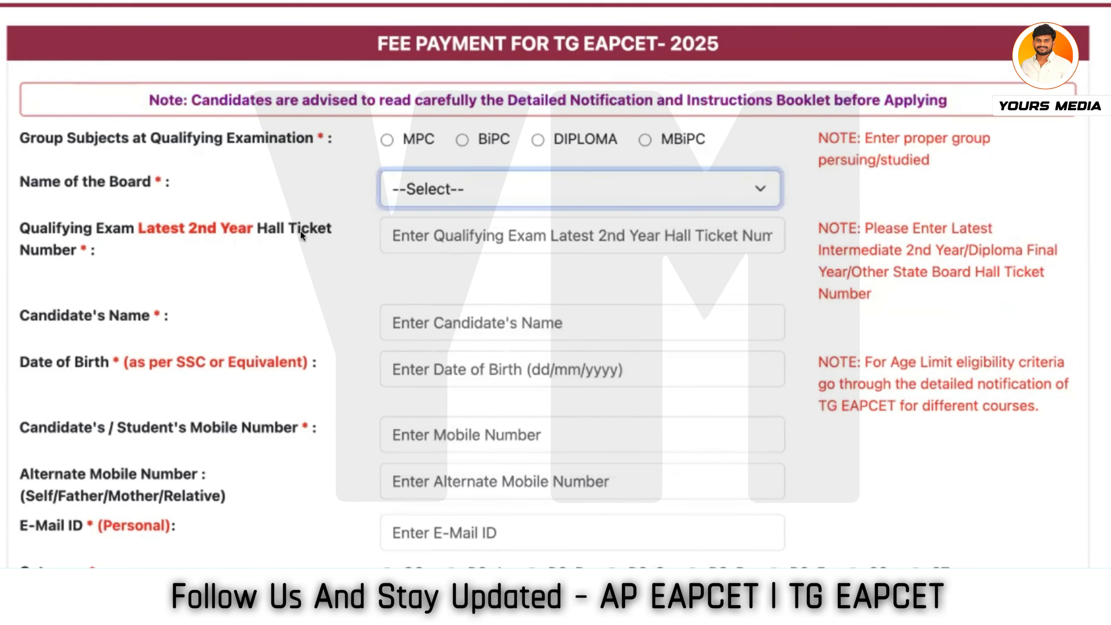
pyautogui.click(428, 221)
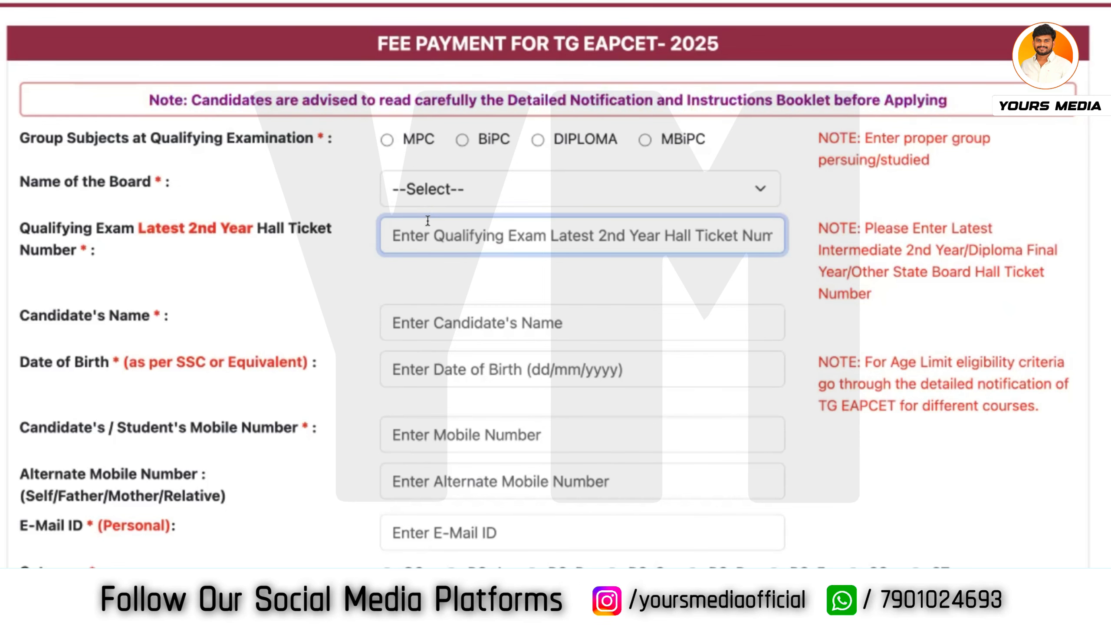
# Step: Examine the fee payment form's candidate details, contact fields, category, stream applied for, payment types and declaration
pyautogui.scroll(-2, 428, 220)
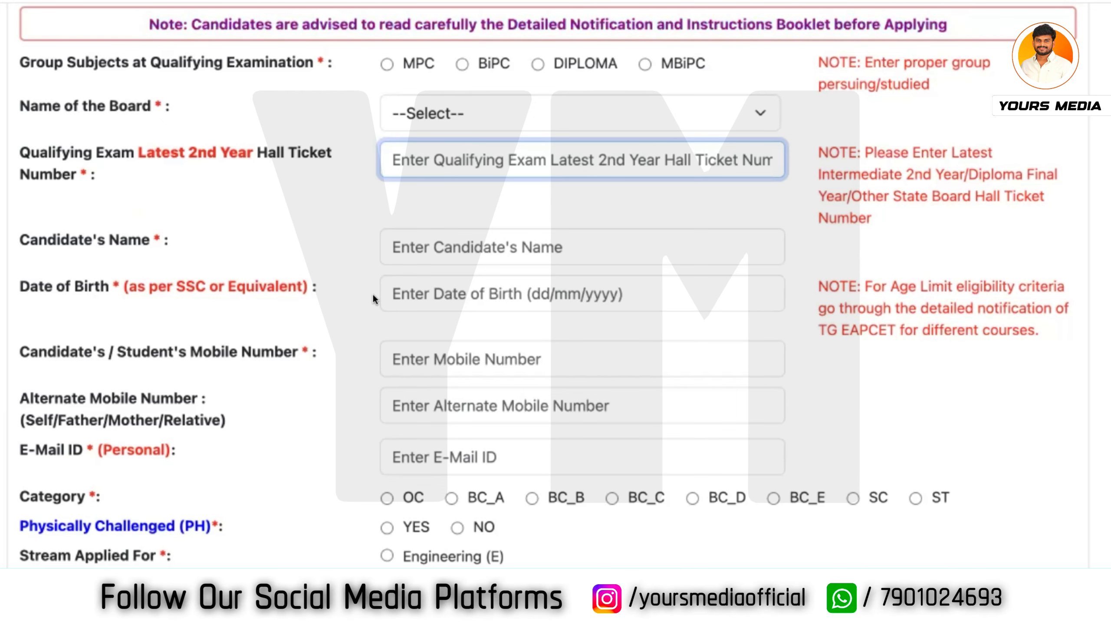
pyautogui.scroll(-2, 374, 299)
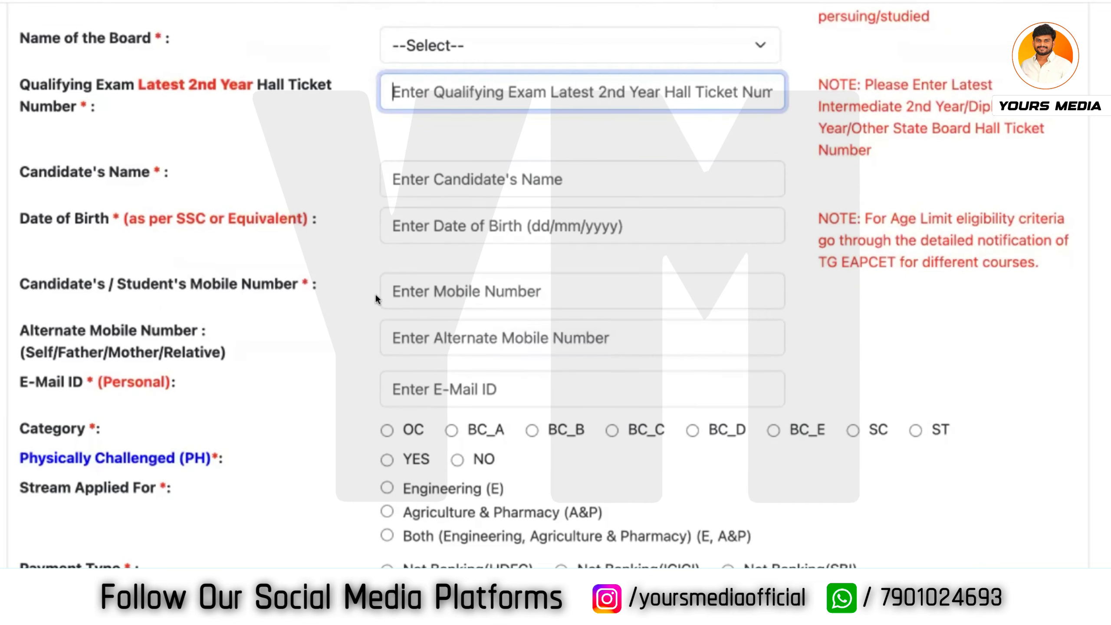
pyautogui.scroll(-2, 155, 364)
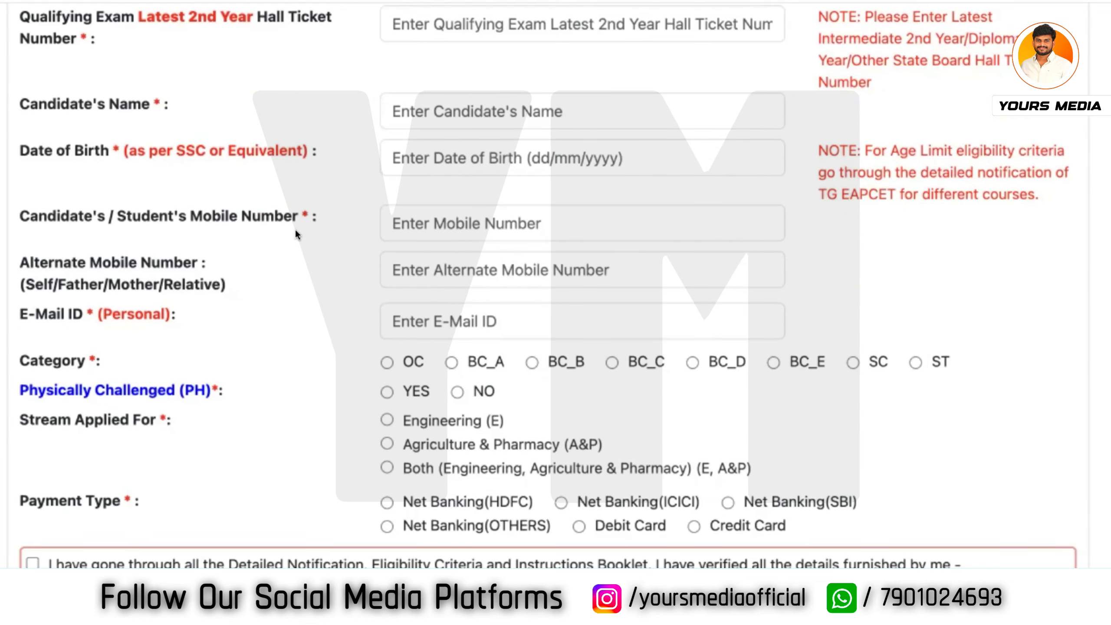
pyautogui.scroll(-3, 249, 230)
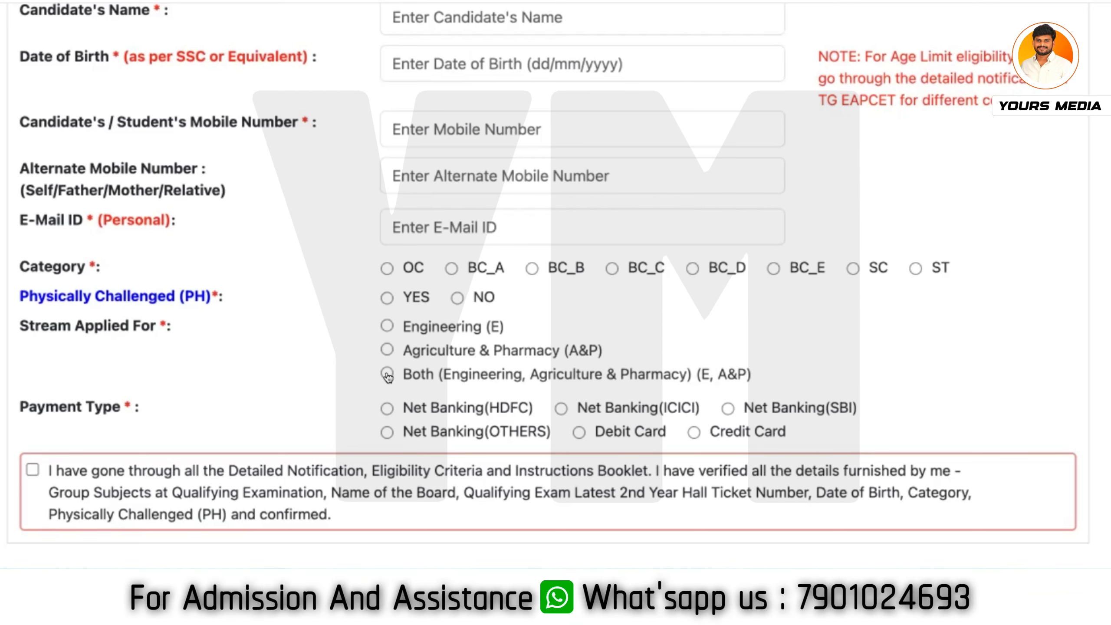
pyautogui.scroll(-2, 303, 376)
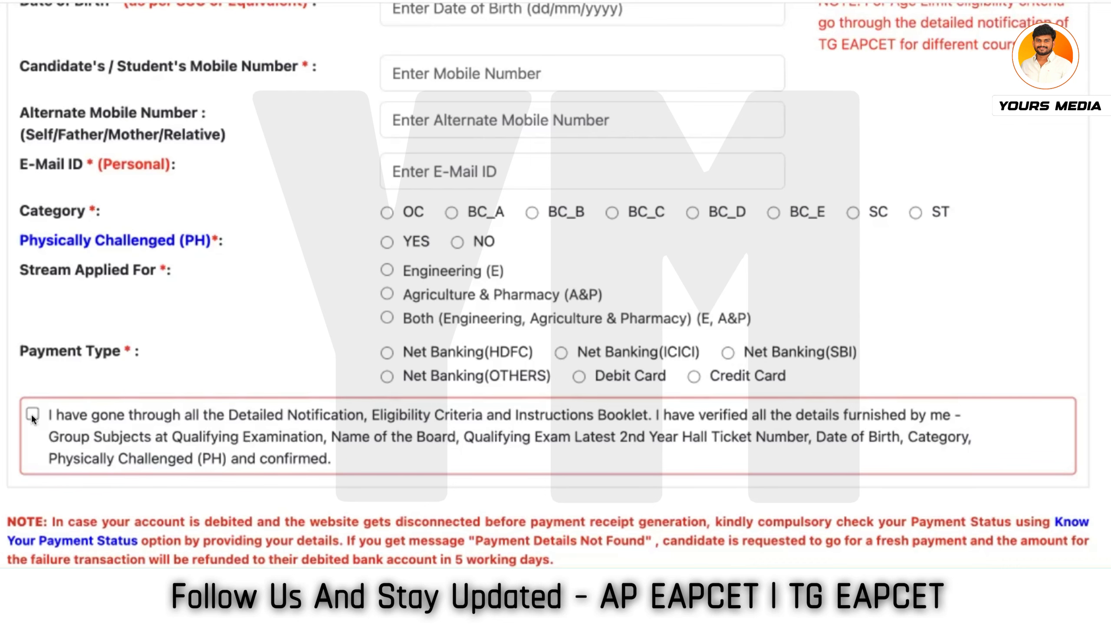
pyautogui.scroll(-1, 31, 414)
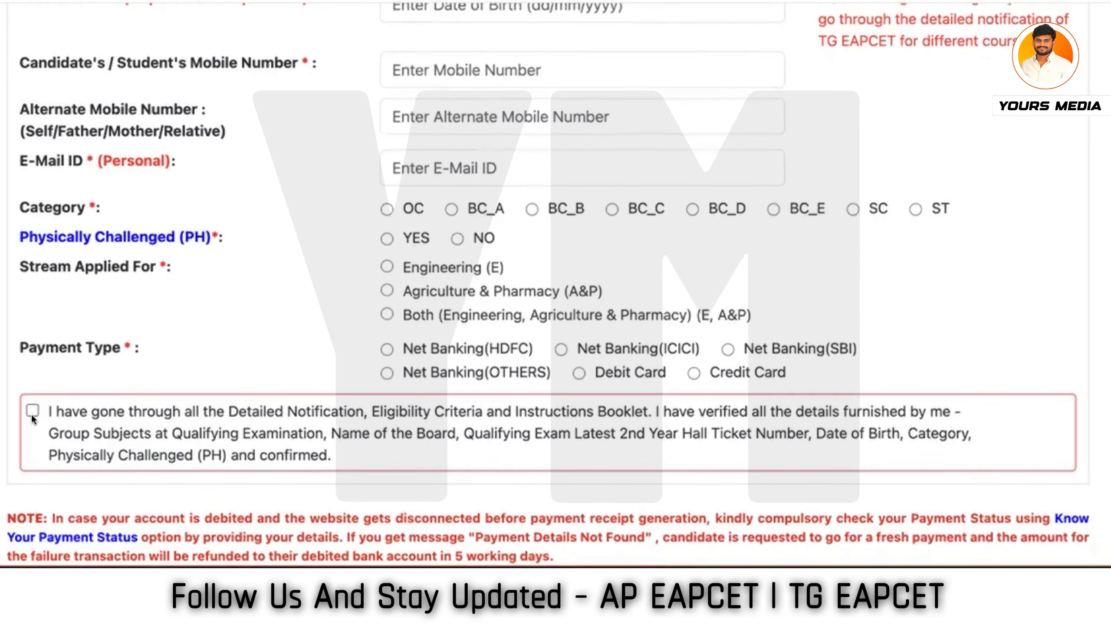
pyautogui.scroll(1, 31, 415)
pyautogui.scroll(-1, 156, 354)
pyautogui.scroll(10, 156, 353)
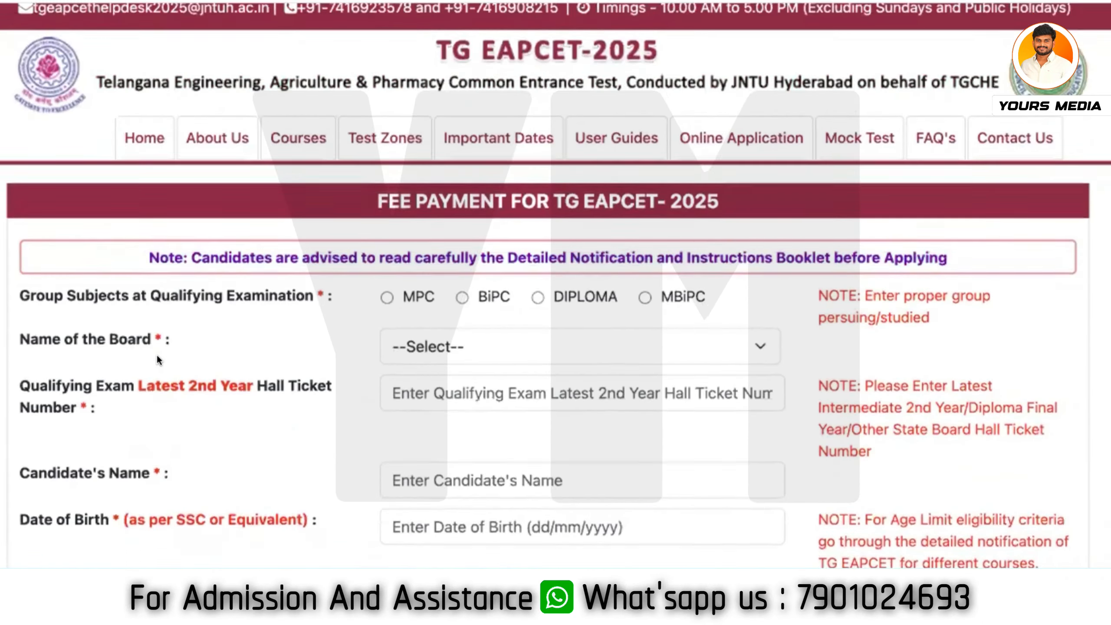
# Step: Tick the declaration on the fee payment form stating that the notification and booklet were read and all details verified
pyautogui.scroll(-10, 172, 292)
pyautogui.click(24, 410)
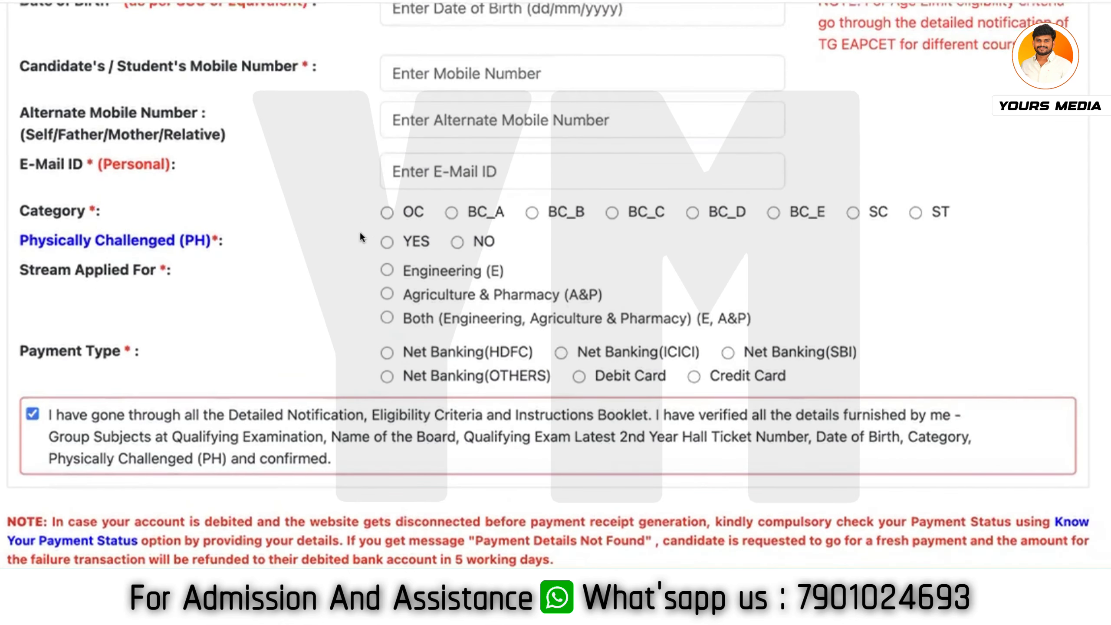
pyautogui.scroll(3, 359, 233)
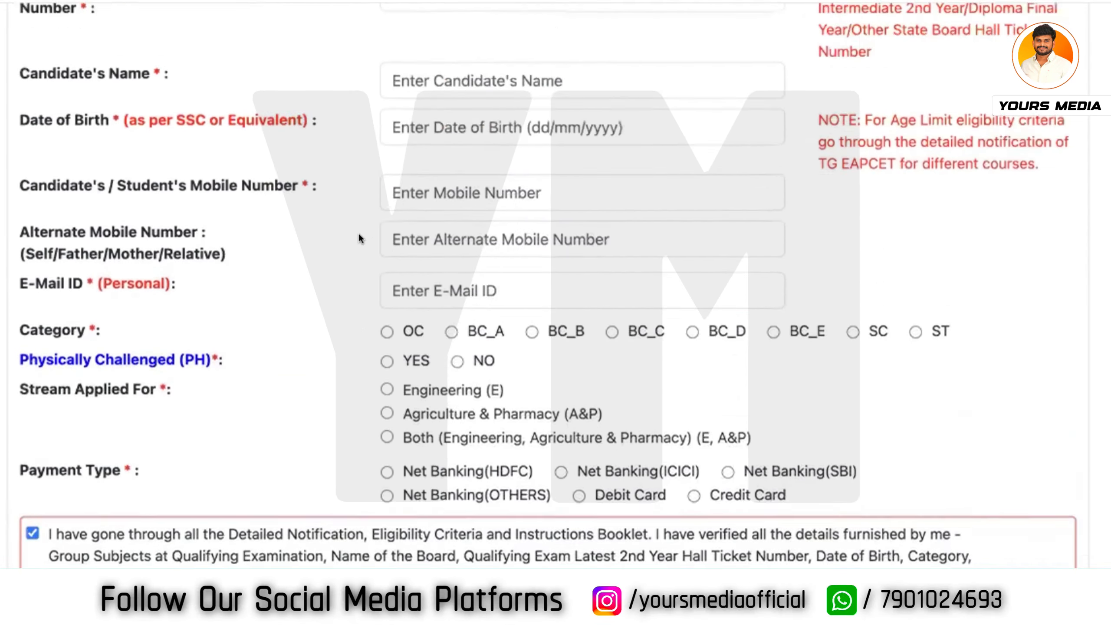
pyautogui.scroll(10, 359, 239)
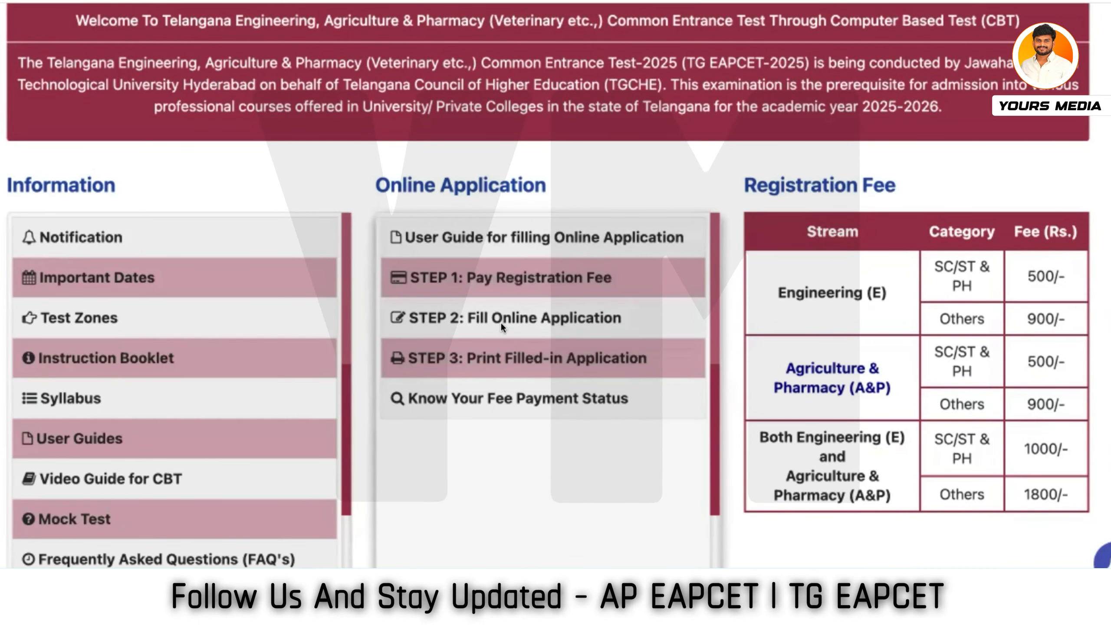
# Step: Open the fee payment status check from the home page and try submitting it with all fields blank
pyautogui.click(504, 407)
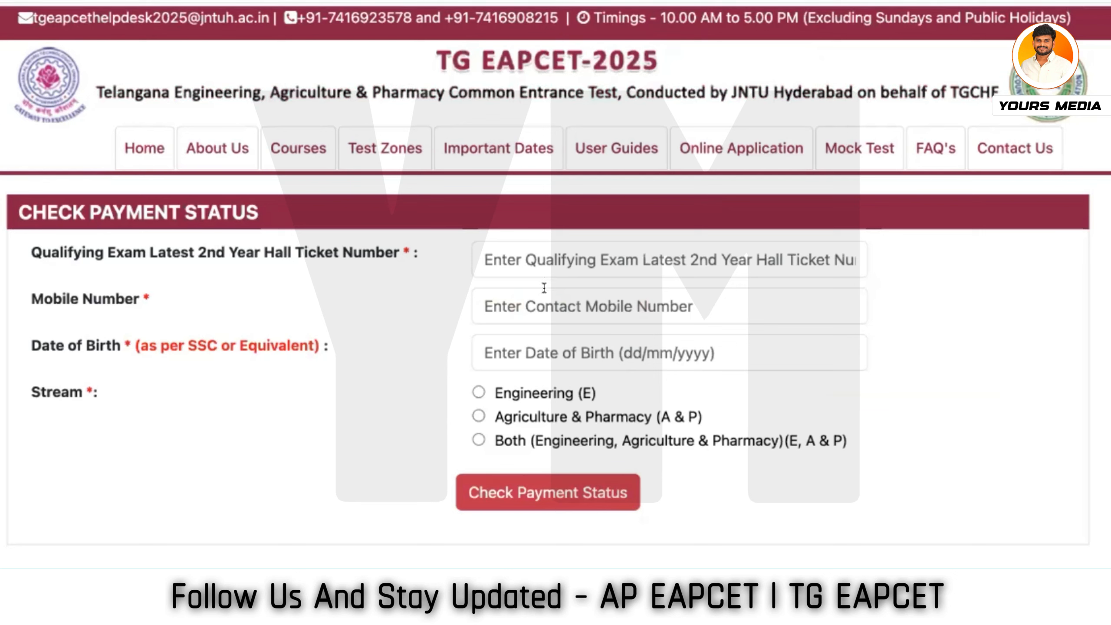
pyautogui.click(541, 304)
pyautogui.click(546, 346)
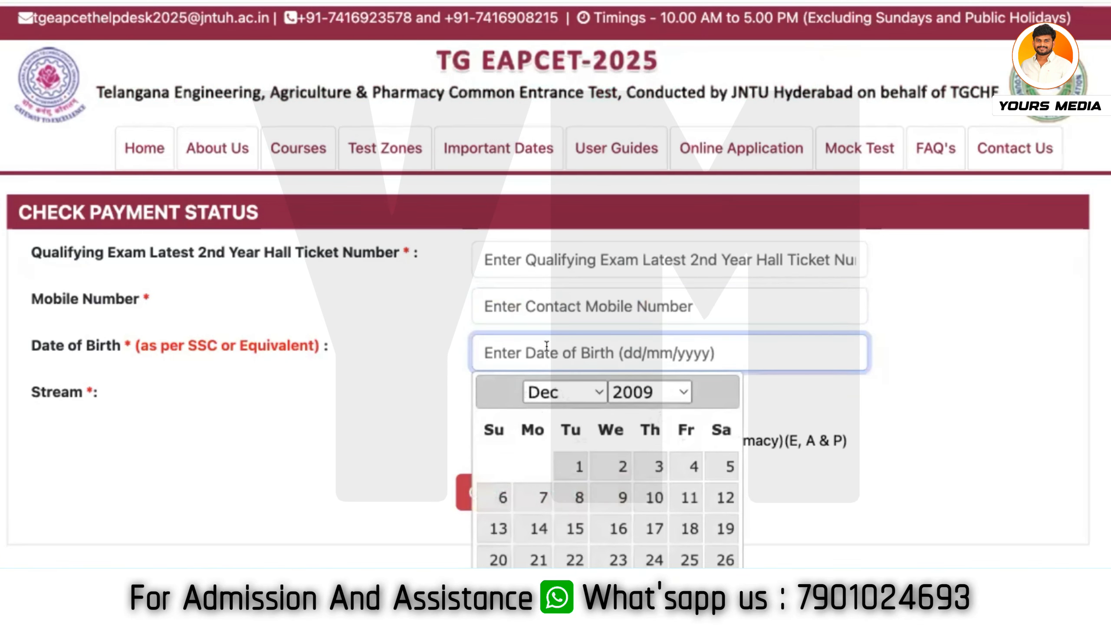
pyautogui.click(439, 366)
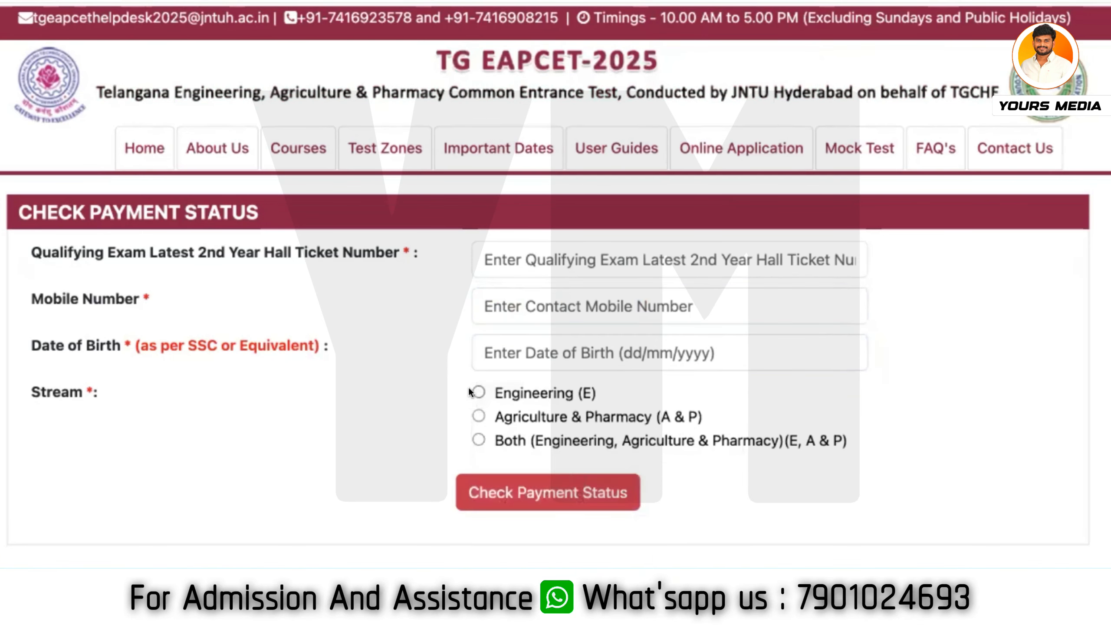
pyautogui.click(485, 476)
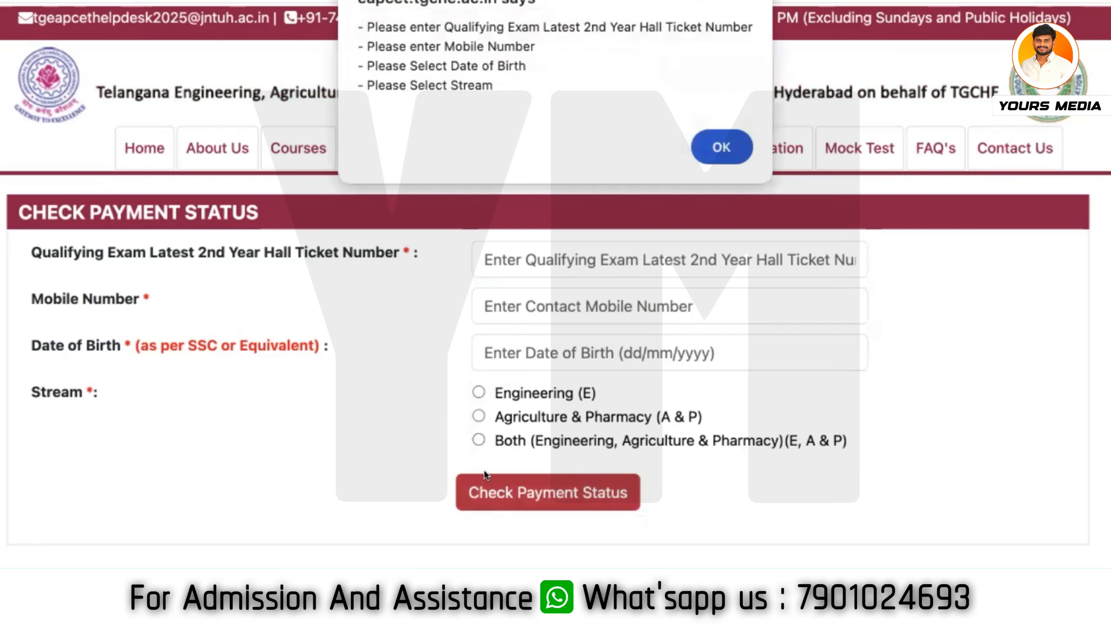
pyautogui.click(720, 152)
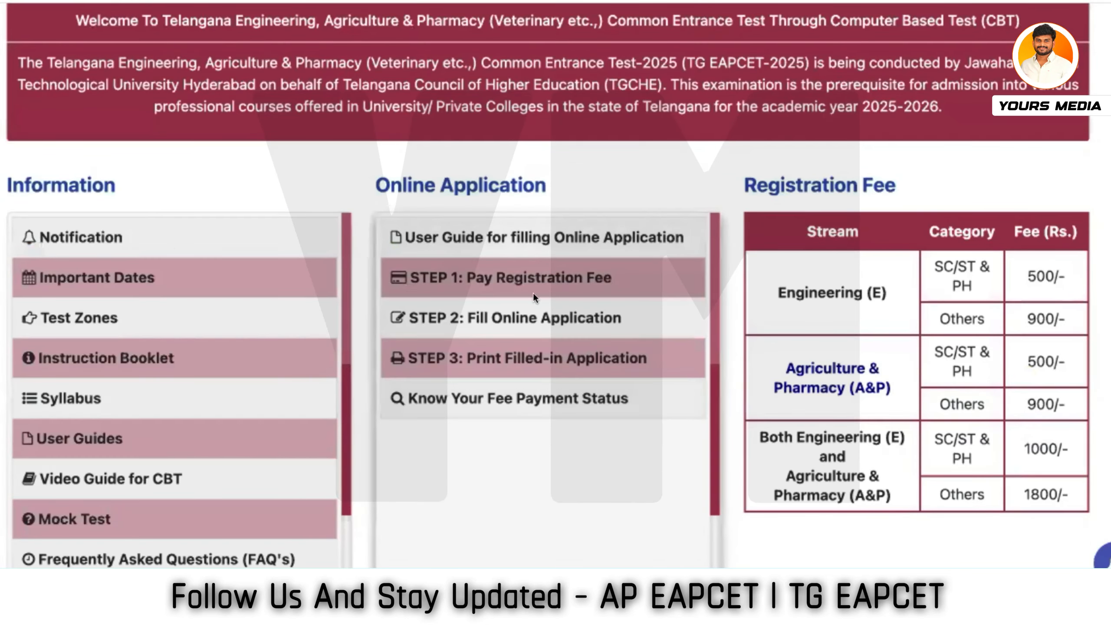
# Step: Open Step 2: Fill Online Application and go through its payment reference ID, hall ticket, mobile number and date of birth fields
pyautogui.click(526, 311)
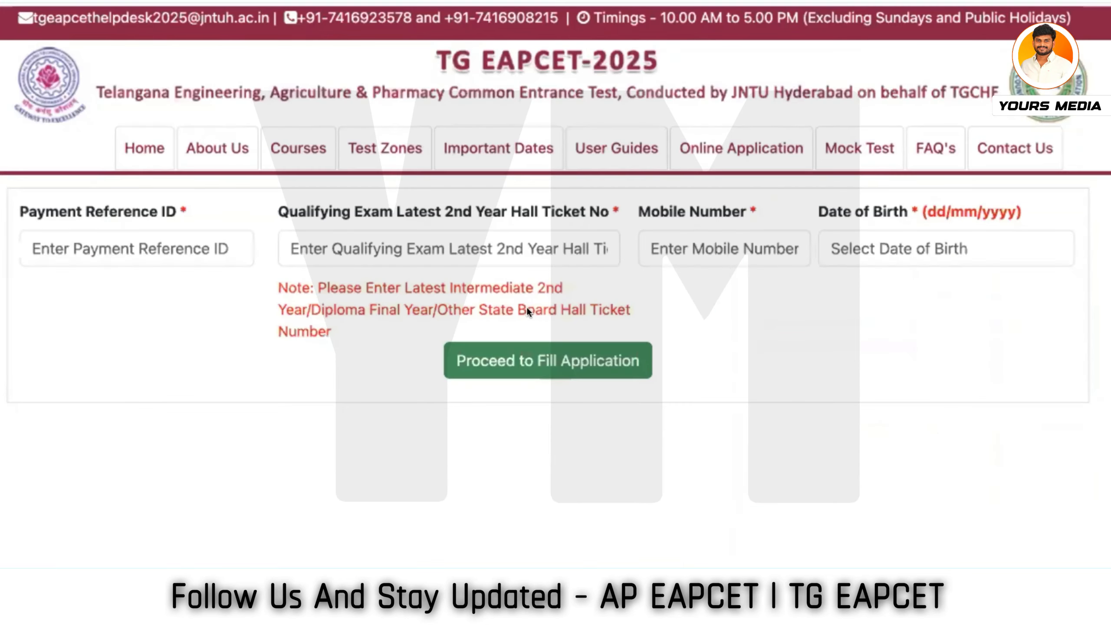
pyautogui.click(160, 240)
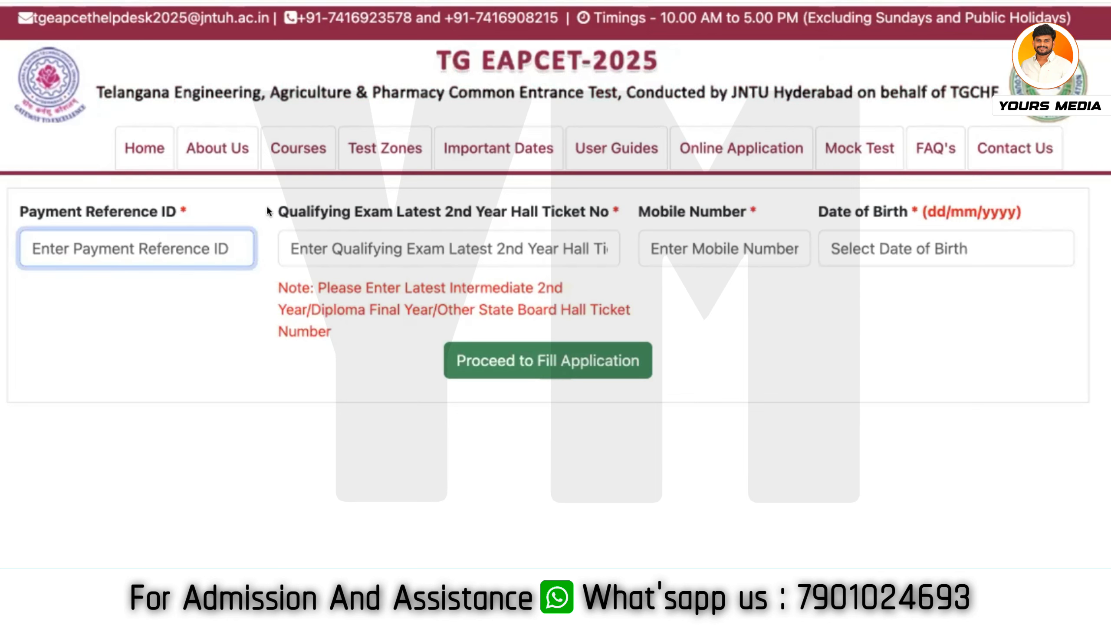
pyautogui.click(376, 236)
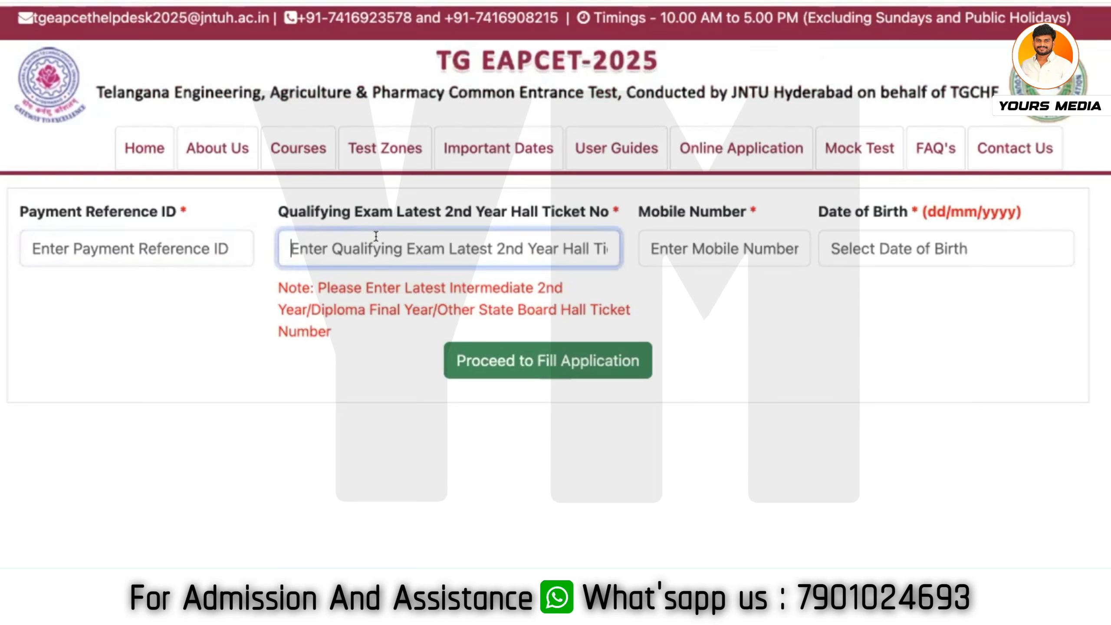
pyautogui.click(721, 250)
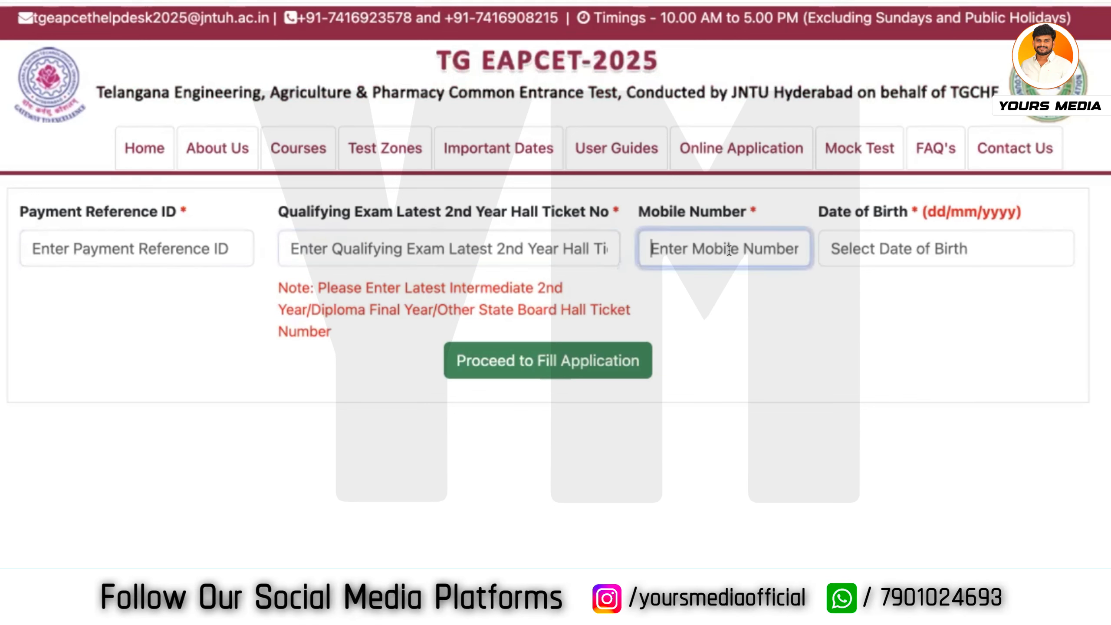
pyautogui.click(859, 225)
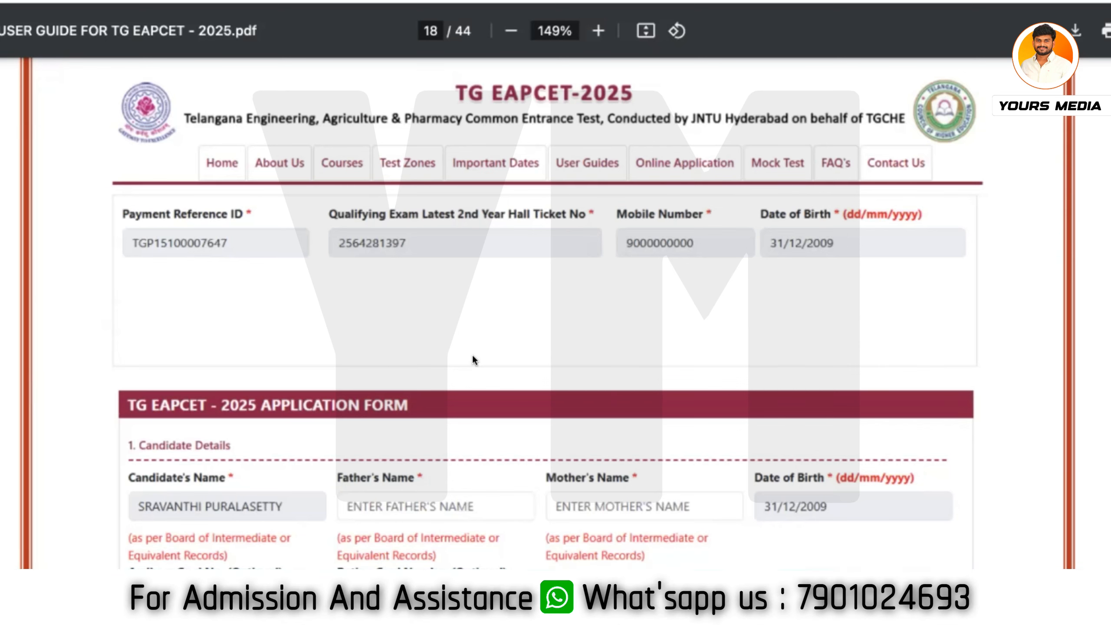
# Step: Examine the sample application form in the user guide PDF, from candidate details through category and special reservations to parents' income
pyautogui.scroll(-5, 394, 292)
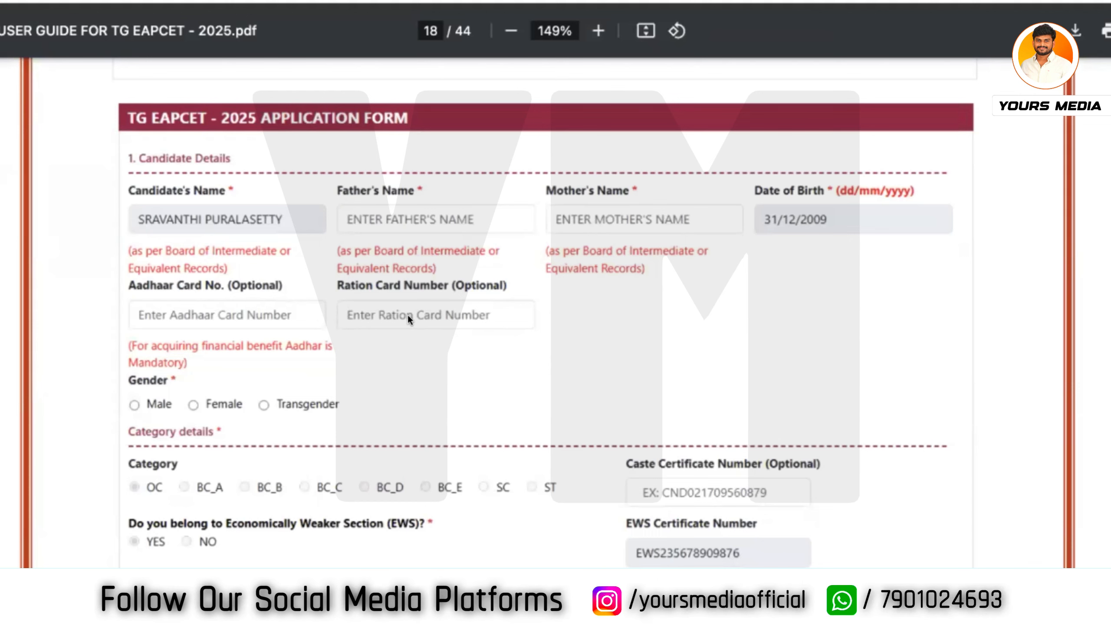
pyautogui.scroll(-3, 408, 314)
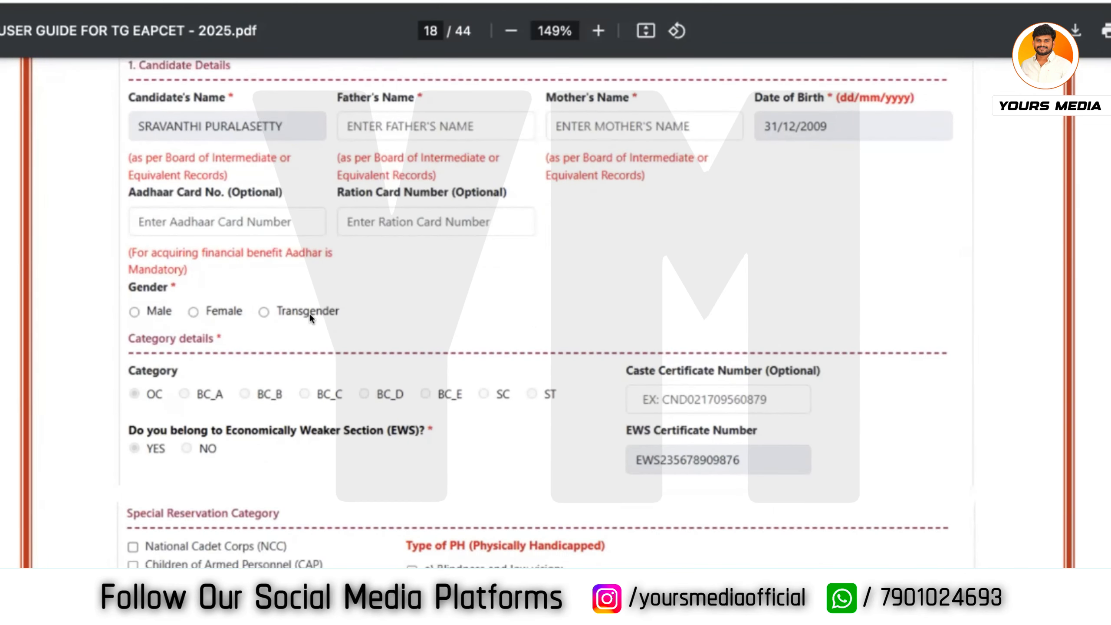
pyautogui.scroll(-3, 309, 313)
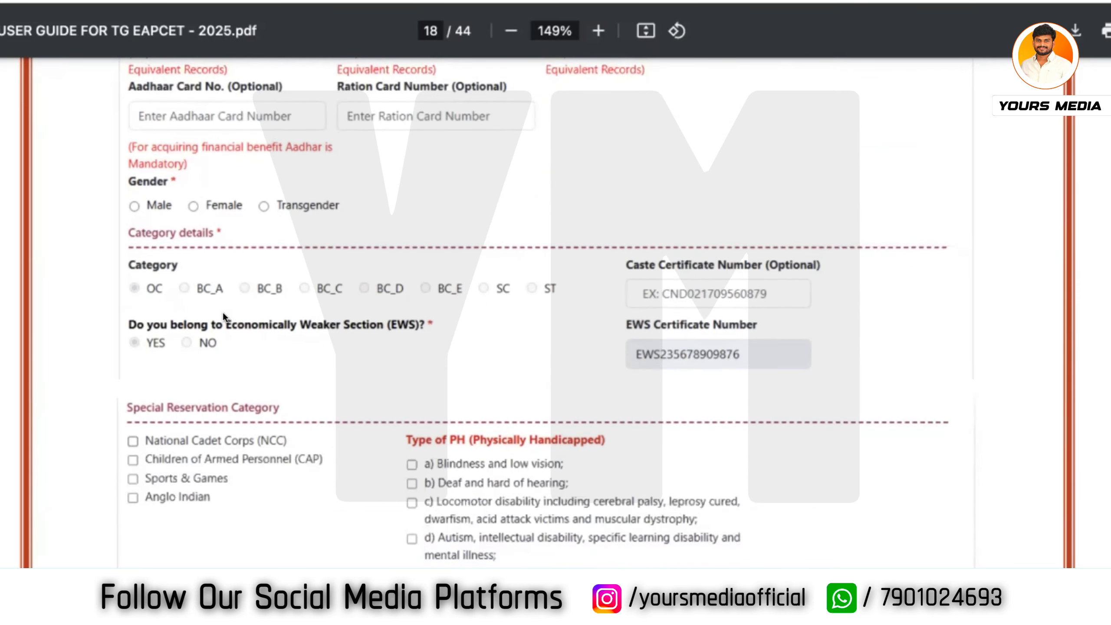
pyautogui.scroll(-2, 223, 315)
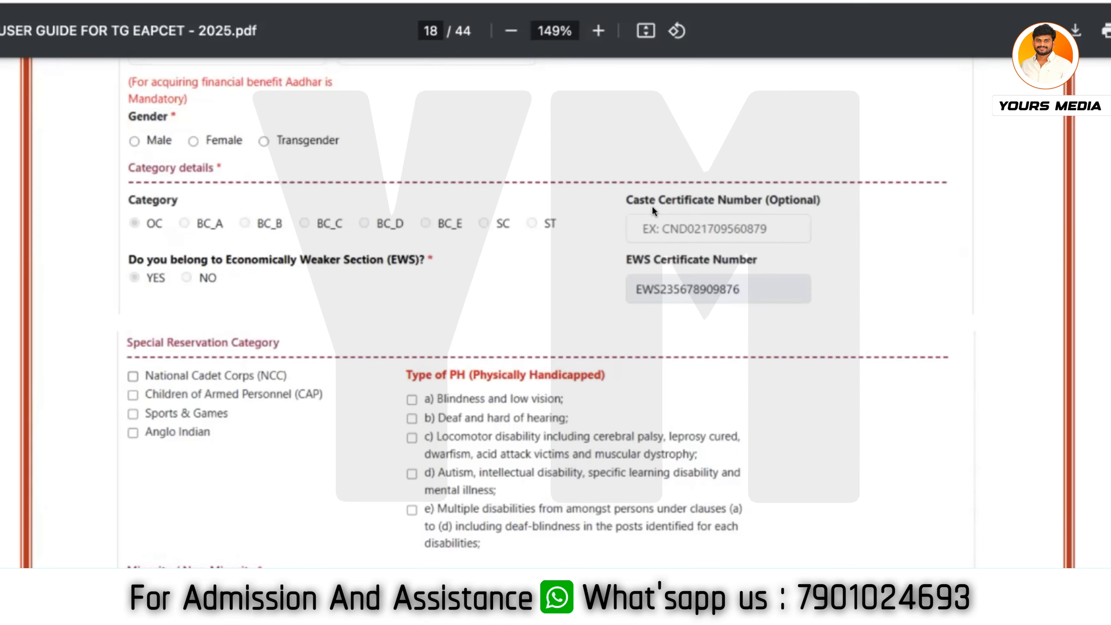
pyautogui.scroll(-5, 652, 208)
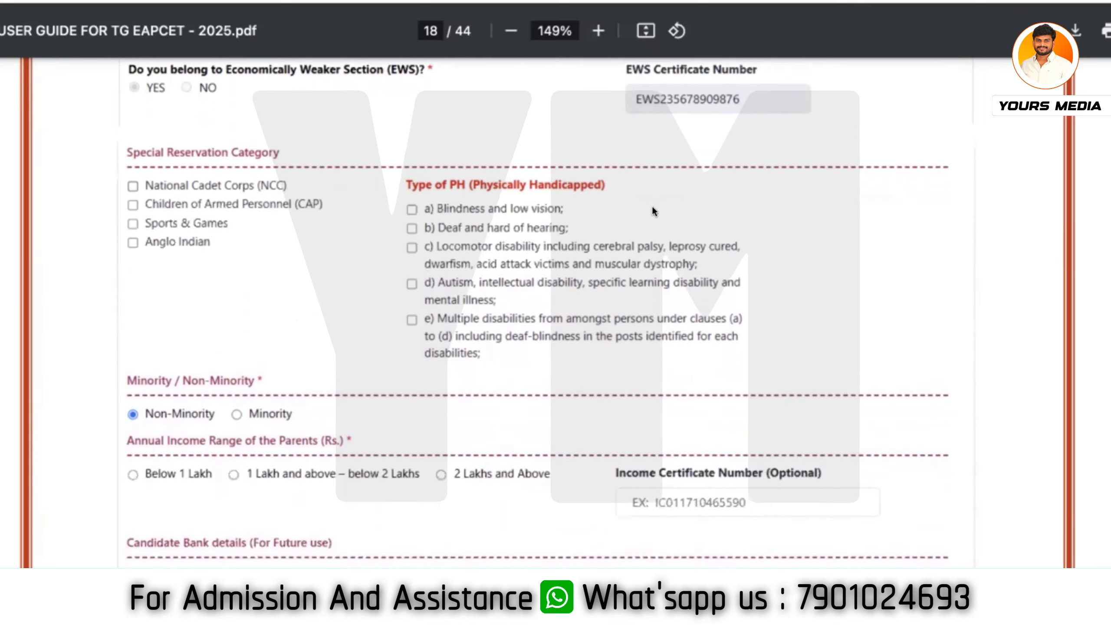
pyautogui.scroll(-1, 652, 207)
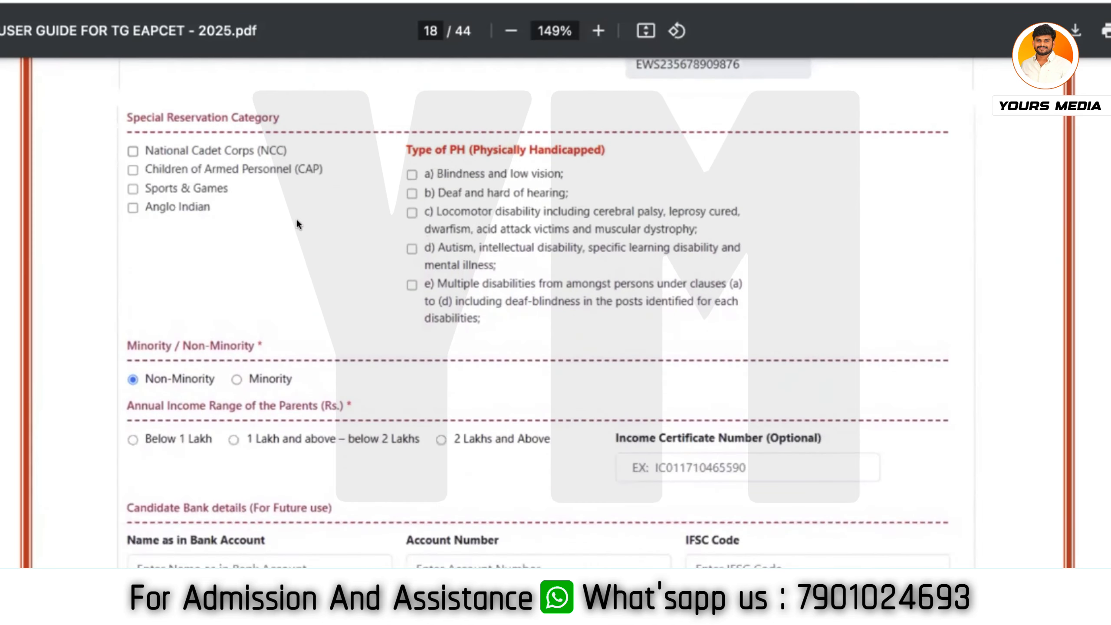